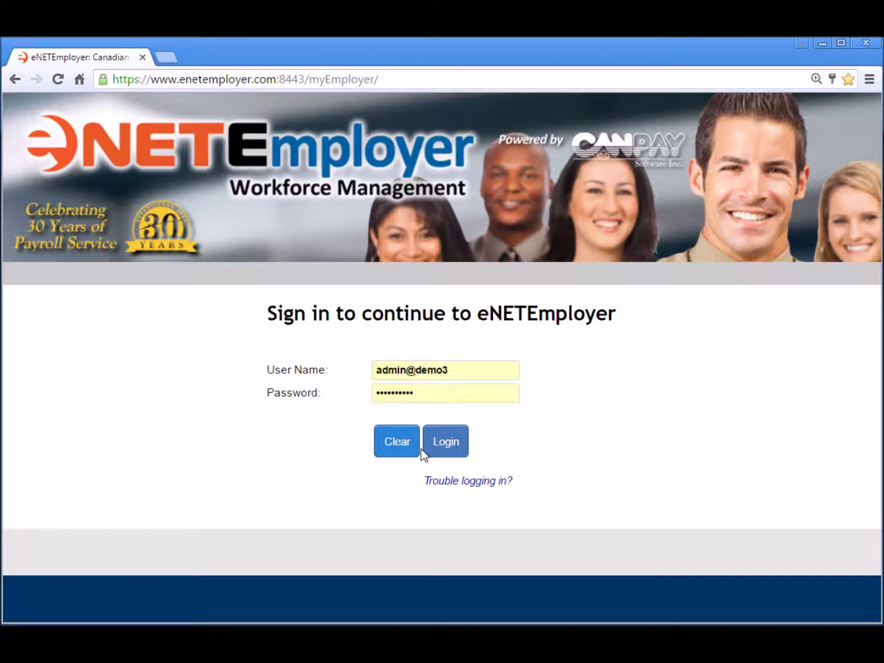
Sign in with the prefilled credentials and open the Health screen for the current payroll in the Payroll service
click(436, 443)
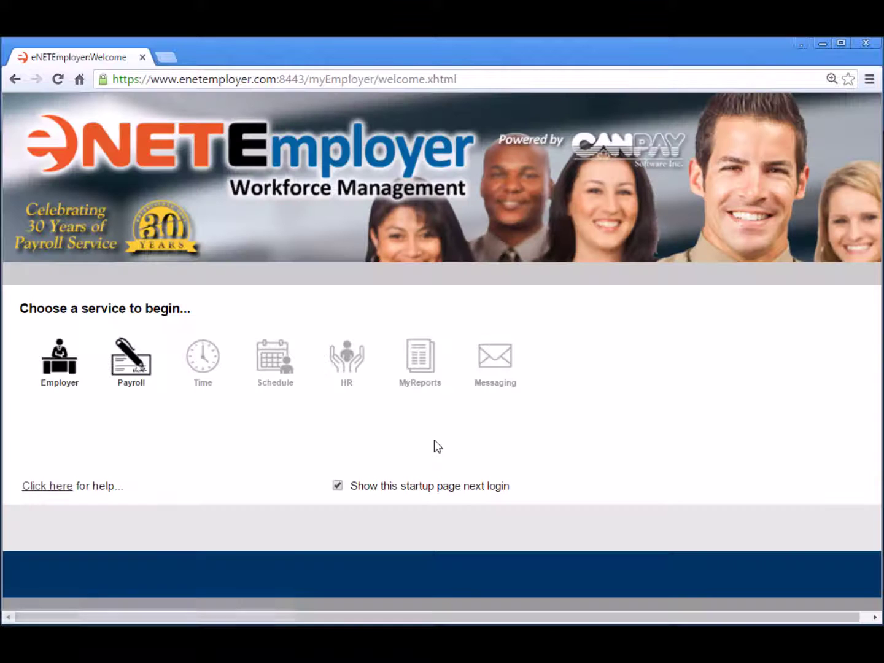
click(131, 358)
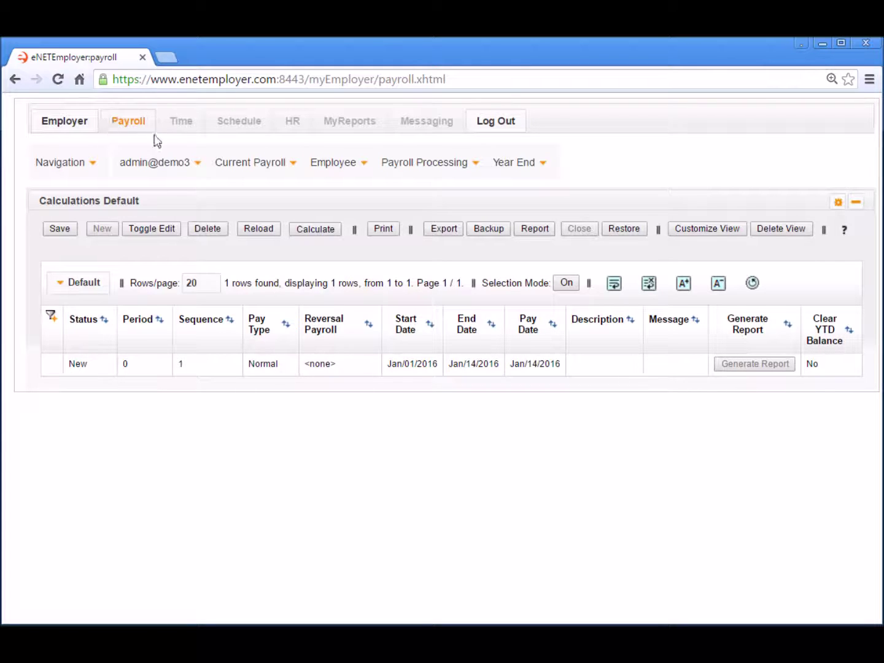
click(267, 166)
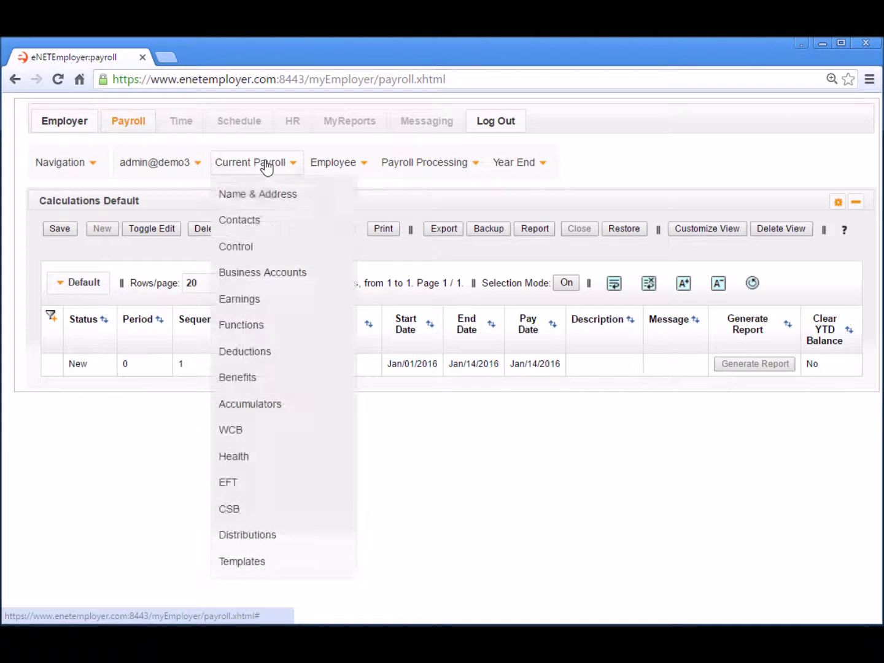
click(273, 459)
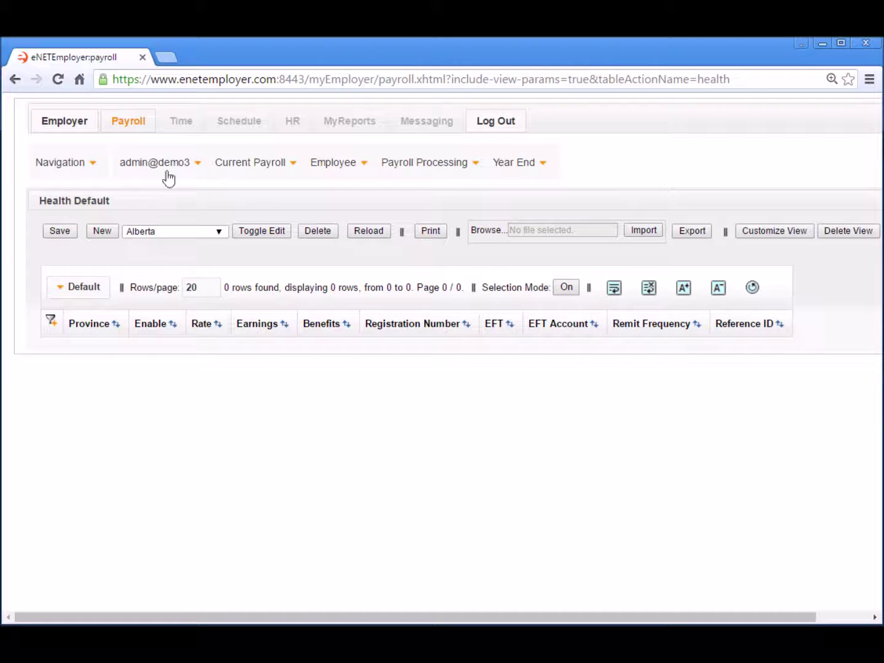
Add a new provincial health row for Manitoba
click(173, 231)
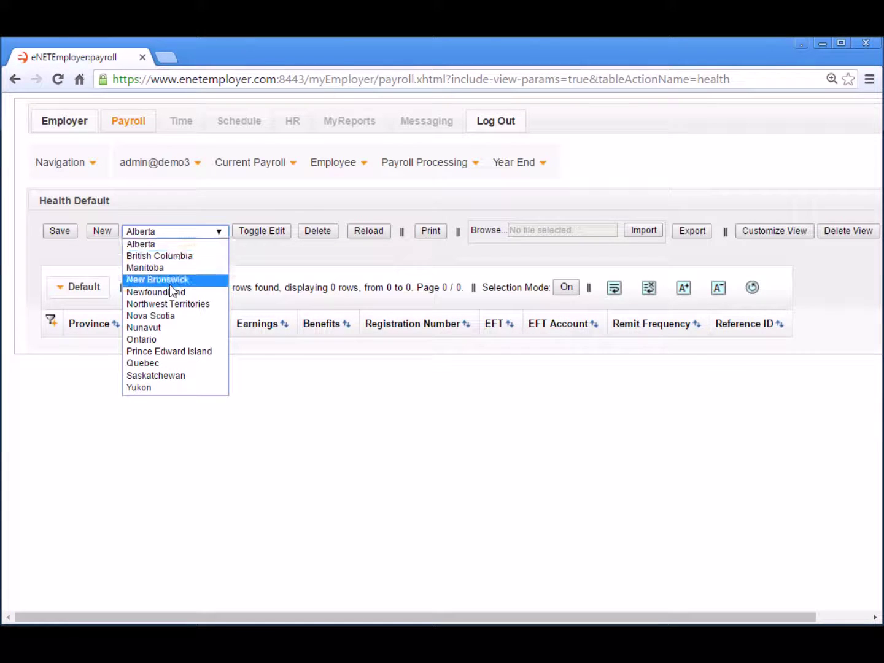
click(161, 269)
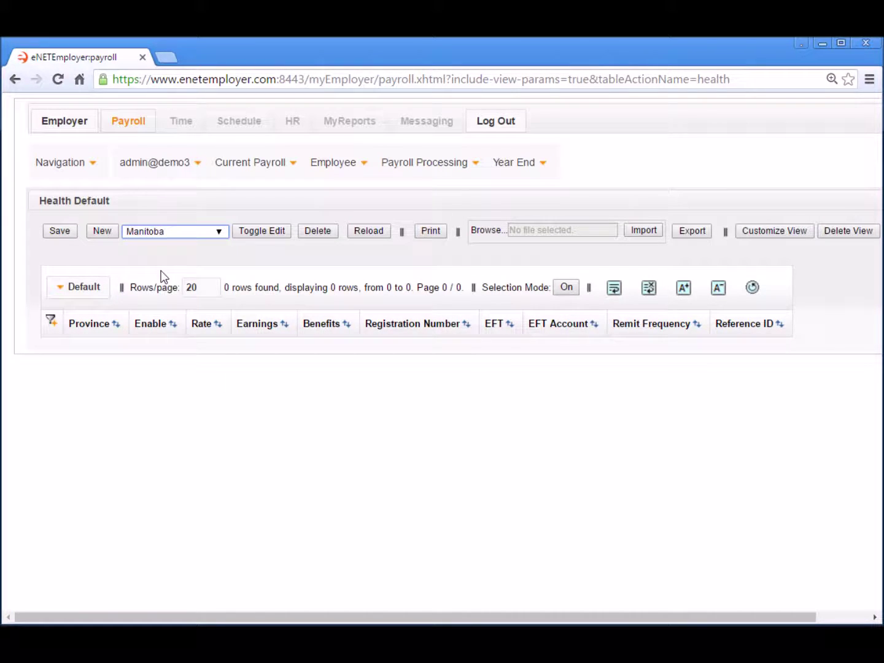
click(110, 233)
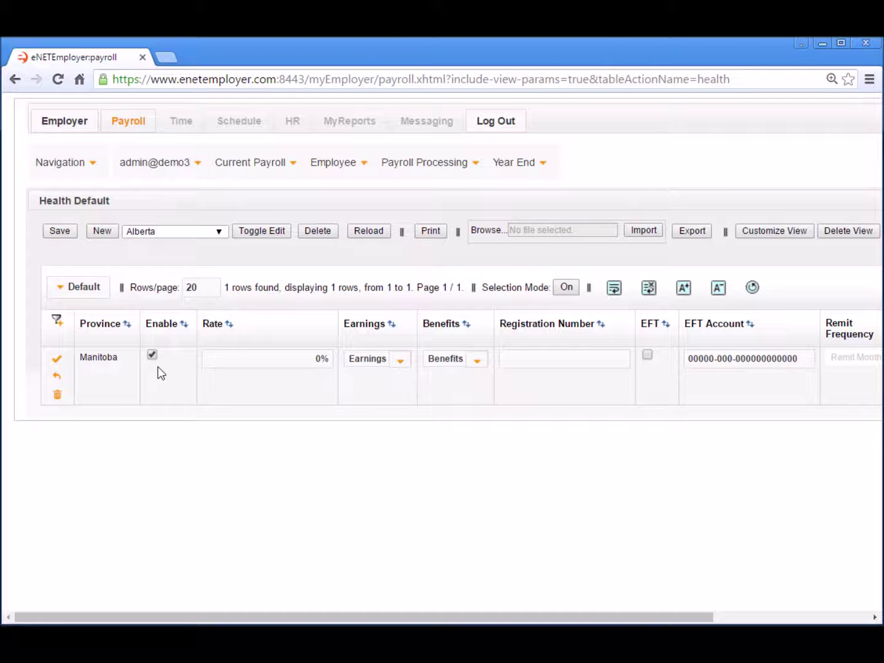
Set the Manitoba health row's rate to 2.15%
click(283, 360)
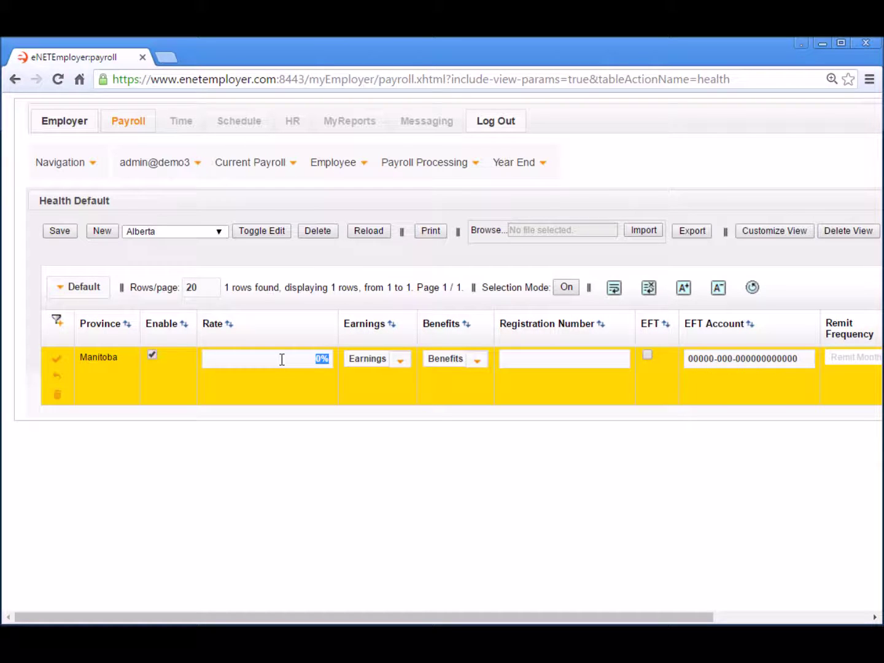
key(BackSpace)
text(2.15)
text(%)
Assign all available earnings to the Manitoba health row
click(403, 362)
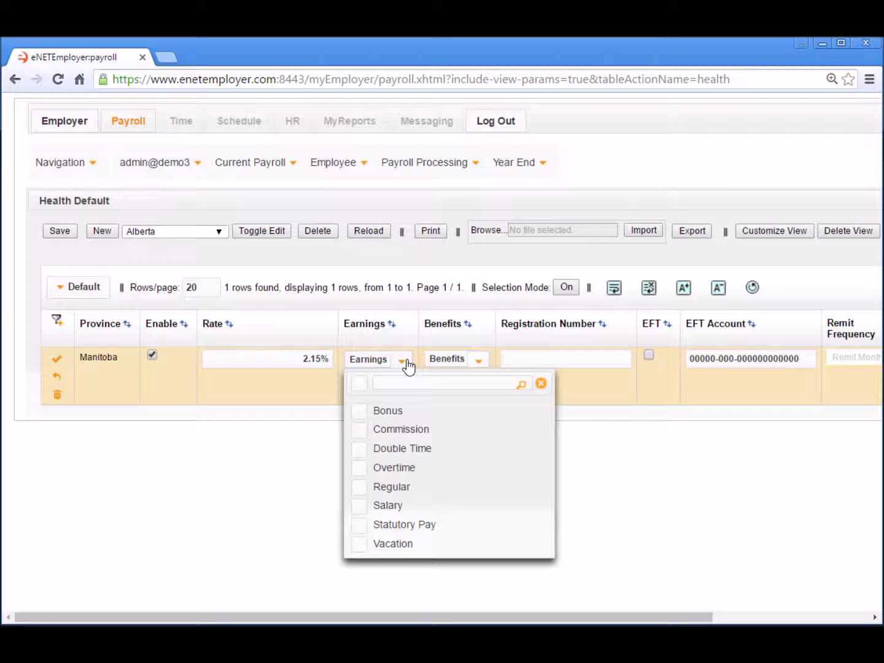
click(360, 386)
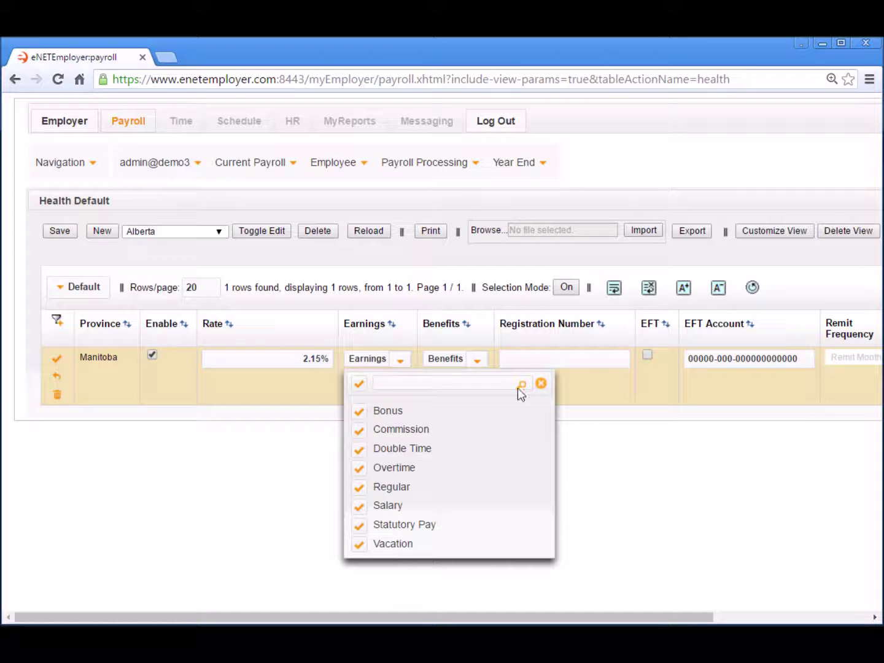
click(541, 384)
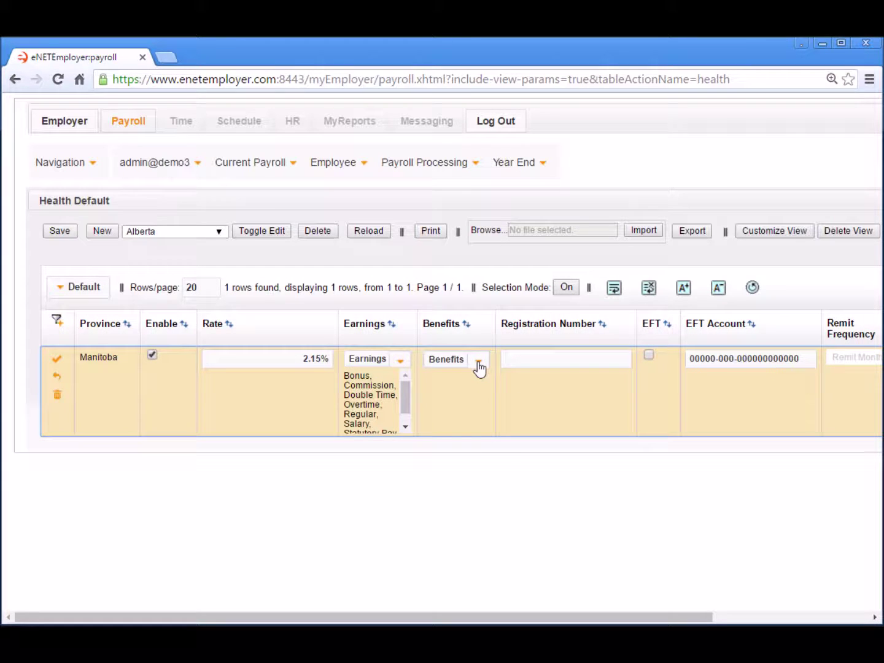
Assign the Group Insurance and RRSP Deduction benefits to the Manitoba health row
click(477, 361)
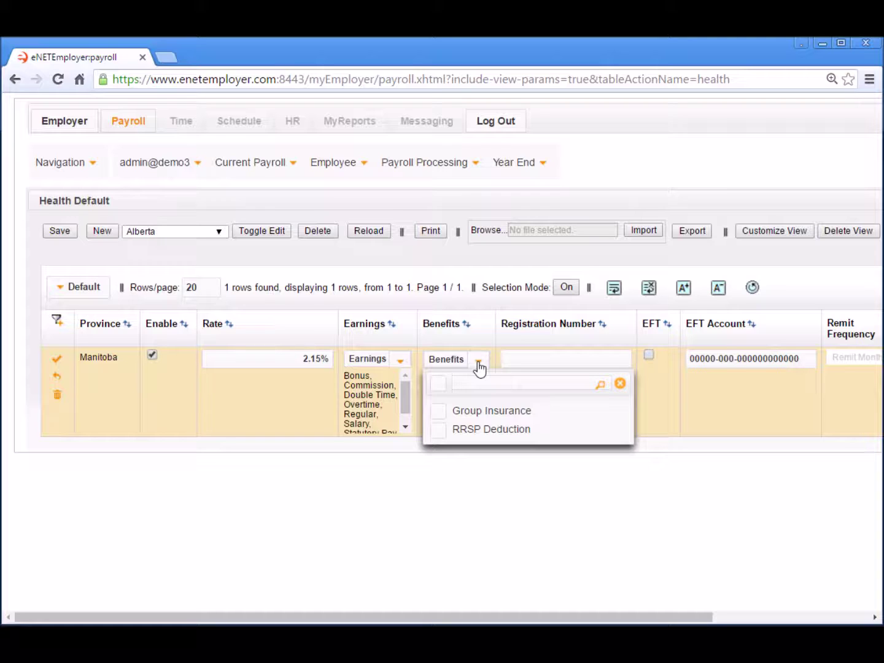
click(439, 412)
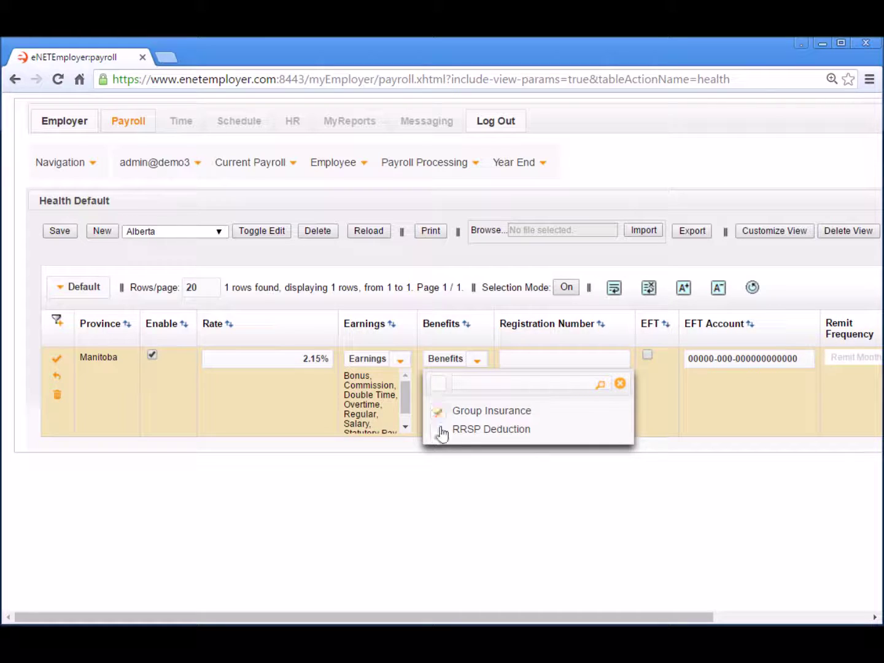
click(439, 435)
click(621, 387)
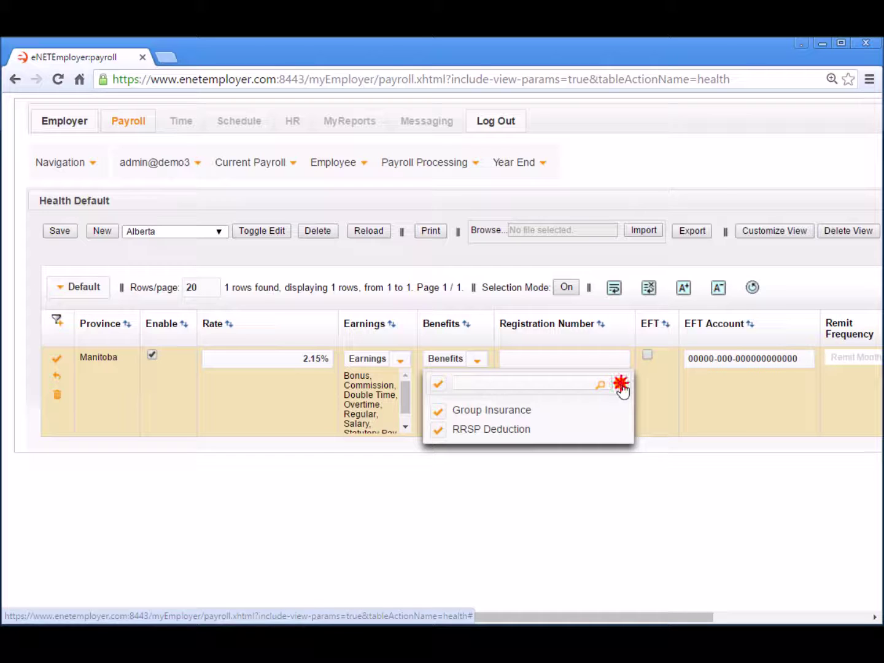
click(455, 429)
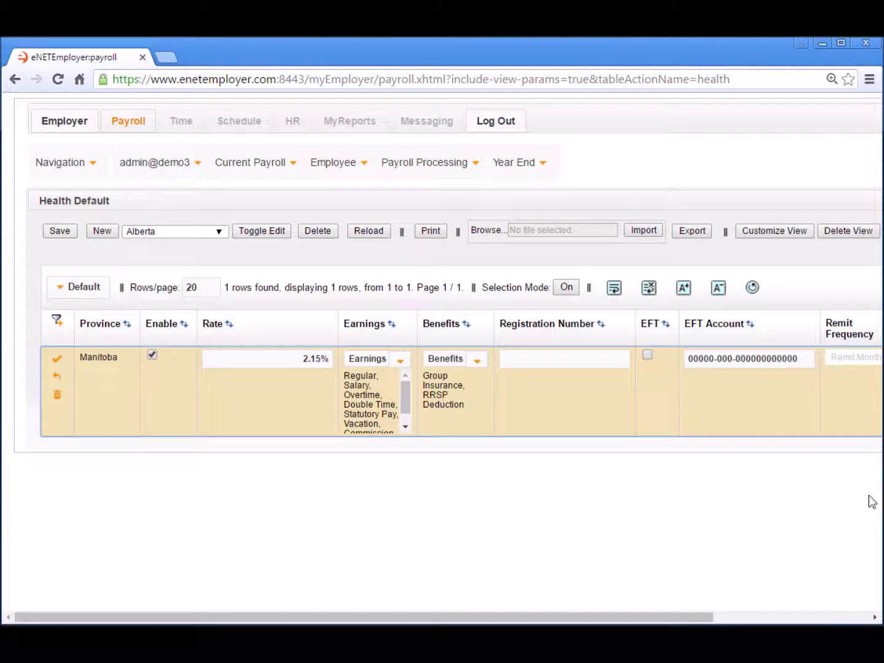
Read through the Provincial Health help page, including its field descriptions, and close it
click(844, 617)
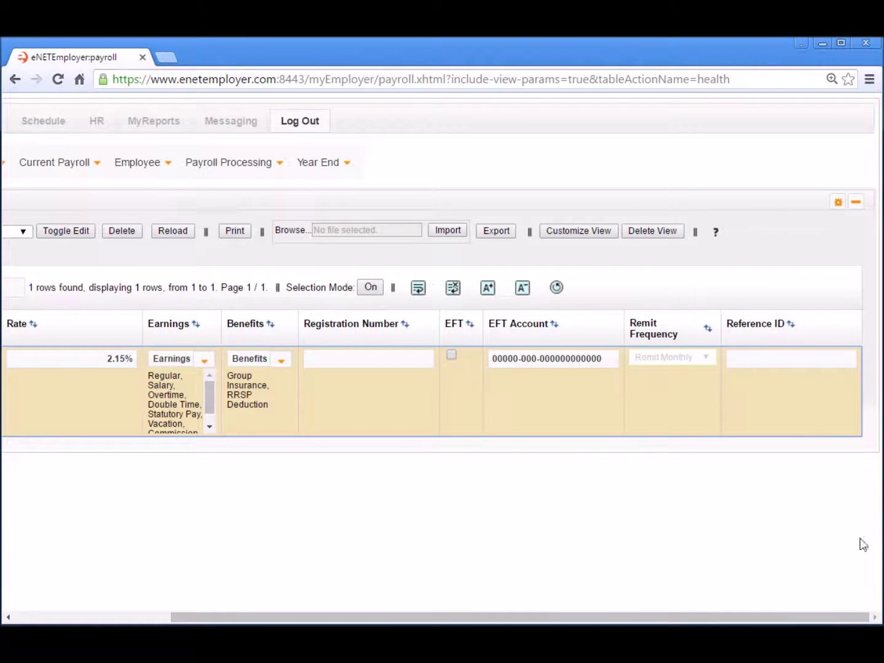
click(715, 232)
drag(566, 378, 838, 562)
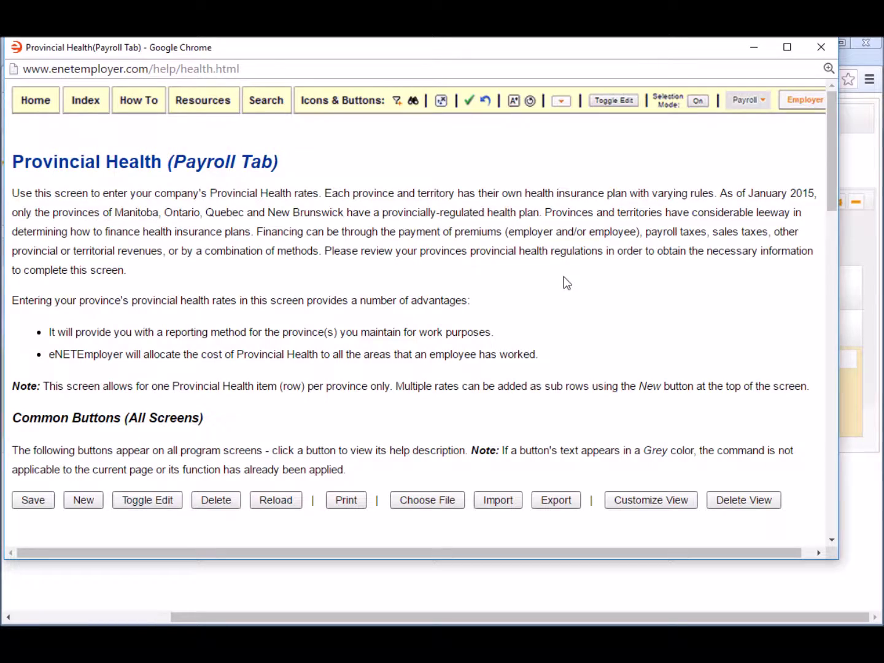
scroll(564, 277, down, 7)
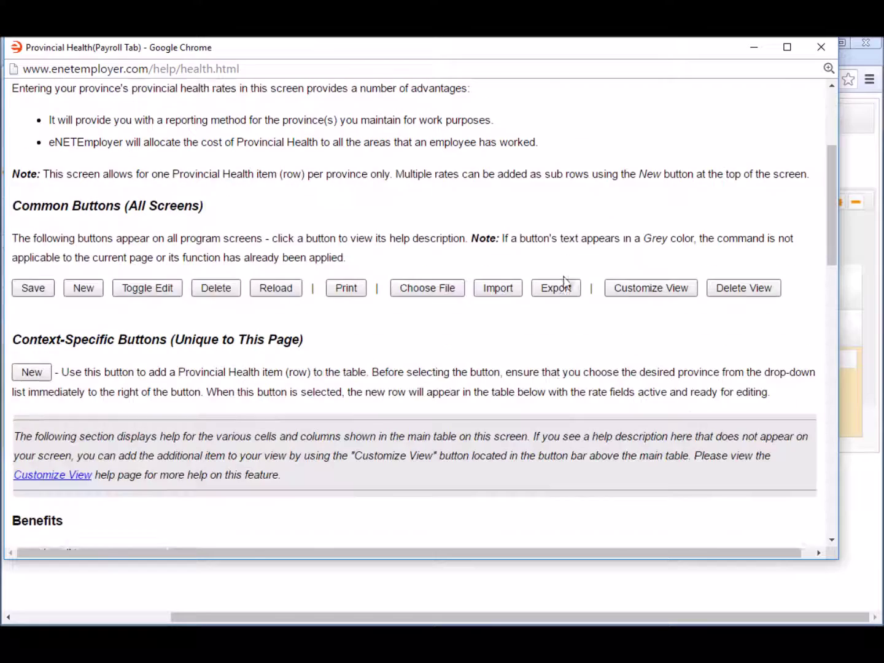
scroll(563, 278, down, 8)
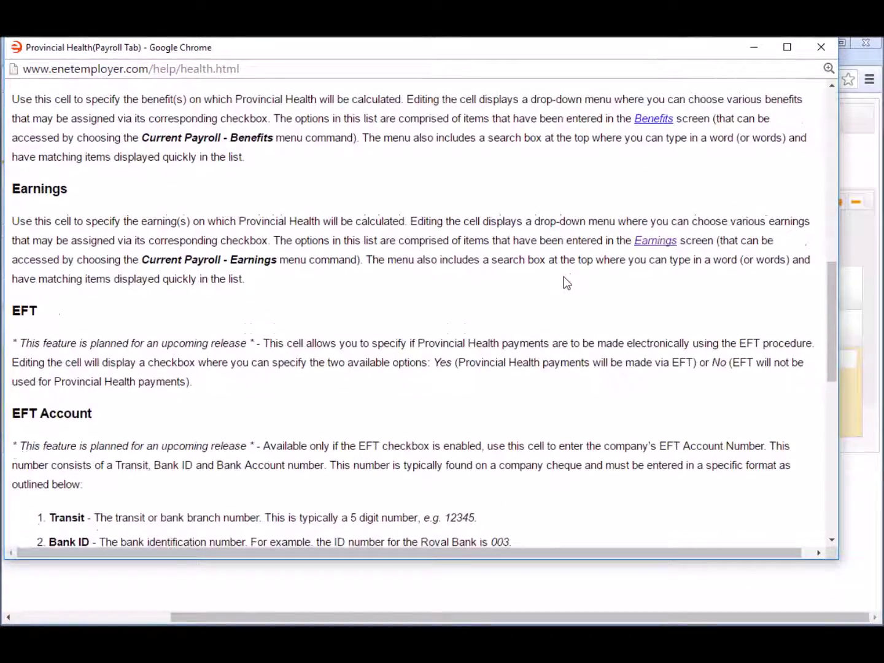
scroll(563, 278, down, 6)
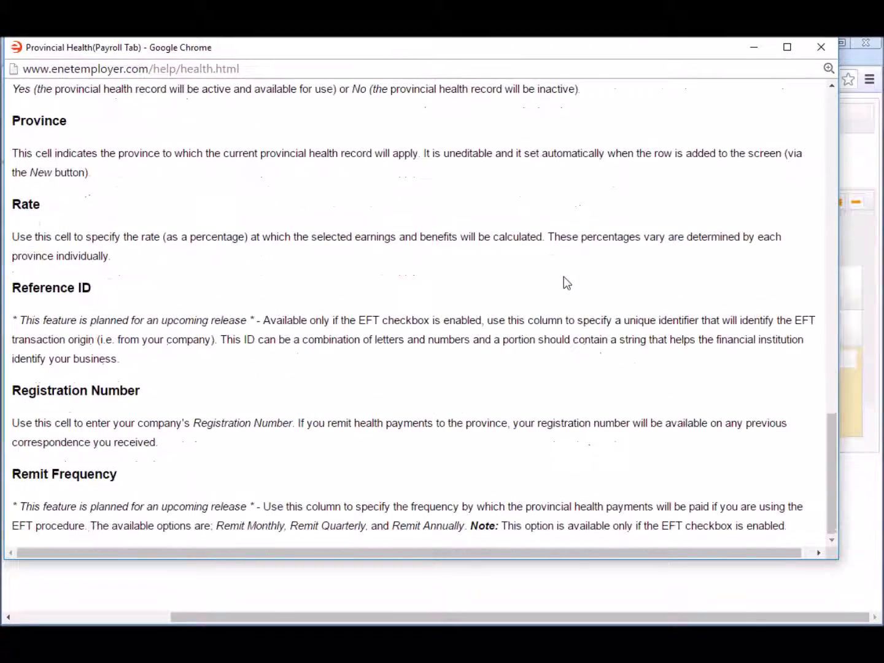
scroll(564, 283, up, 14)
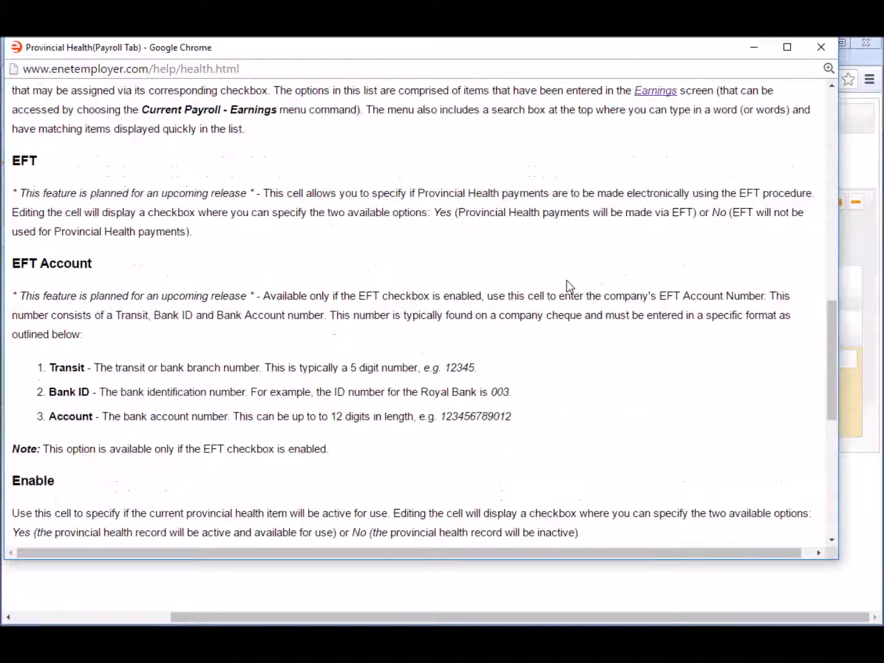
scroll(566, 284, up, 7)
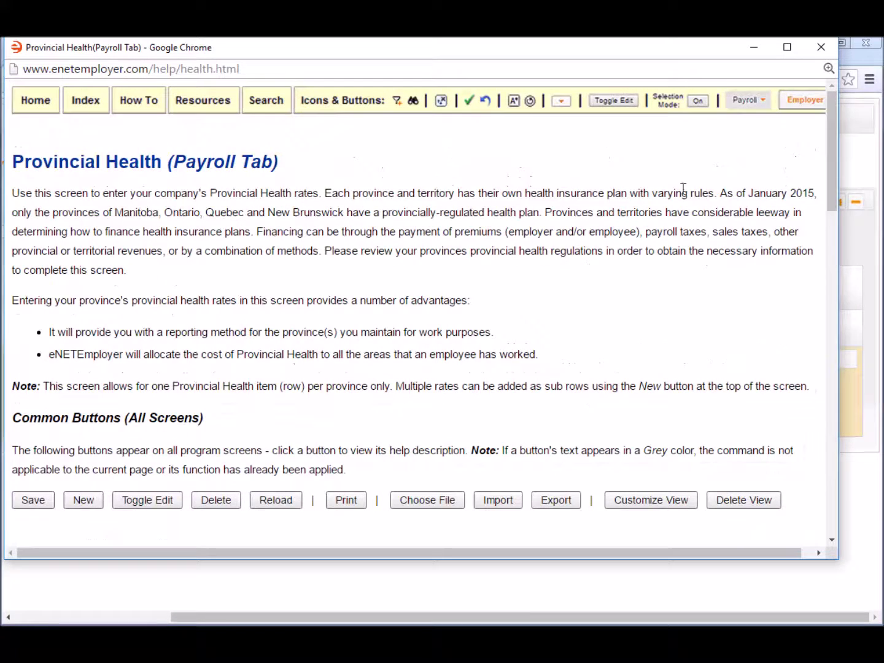
click(823, 48)
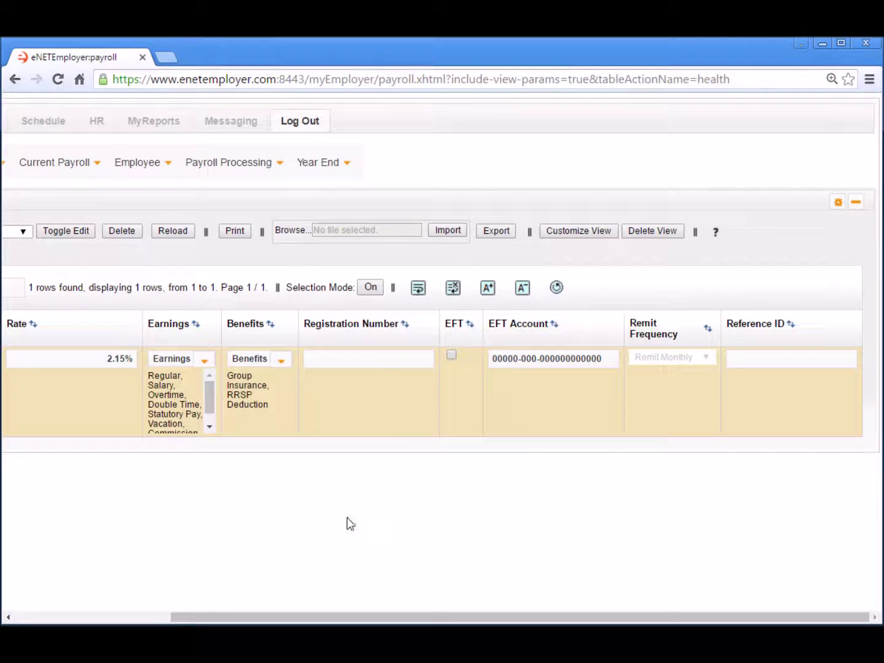
Review the remaining columns of the Manitoba health row and accept its edits
click(135, 619)
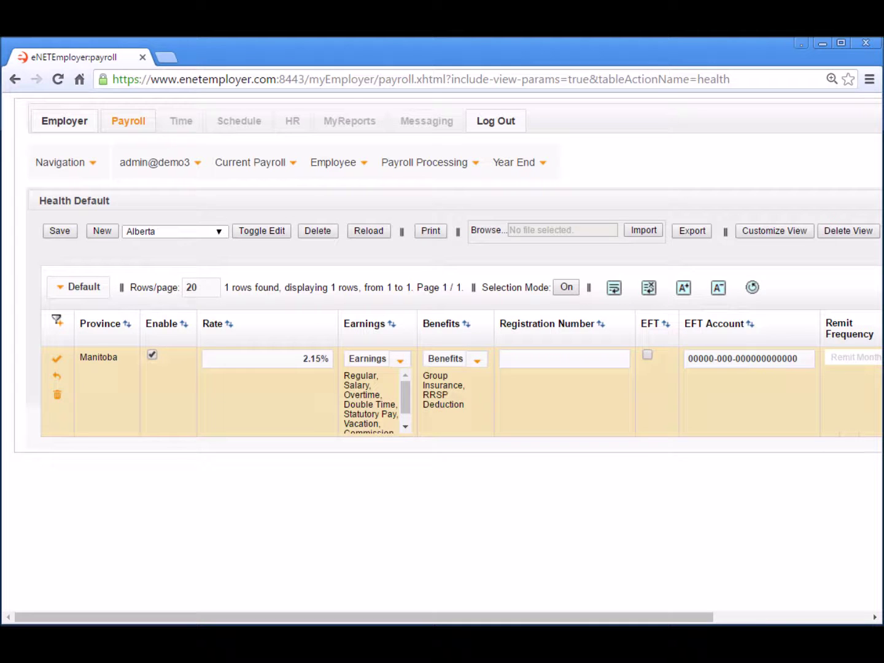
click(792, 619)
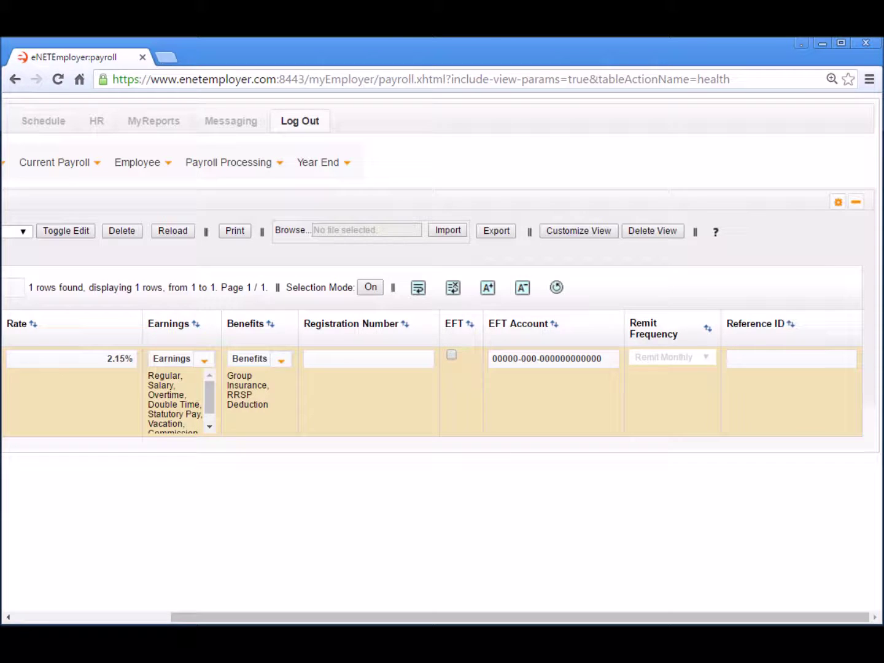
click(45, 621)
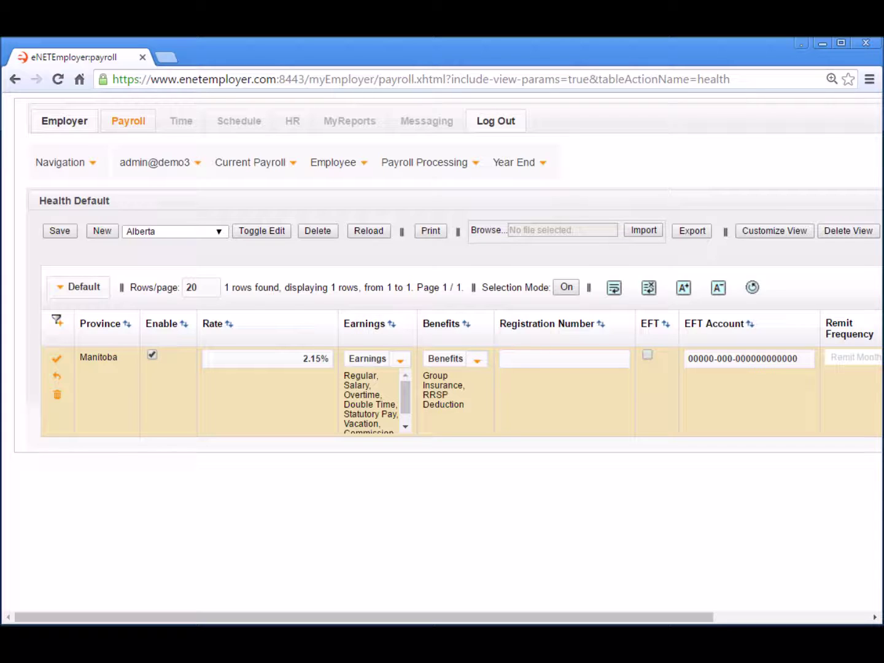
click(58, 360)
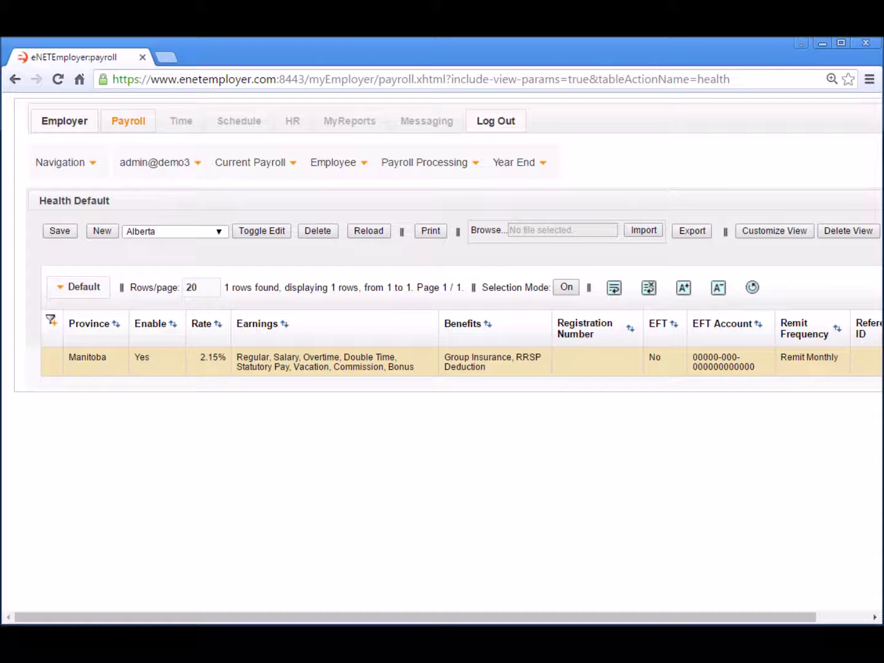
click(272, 164)
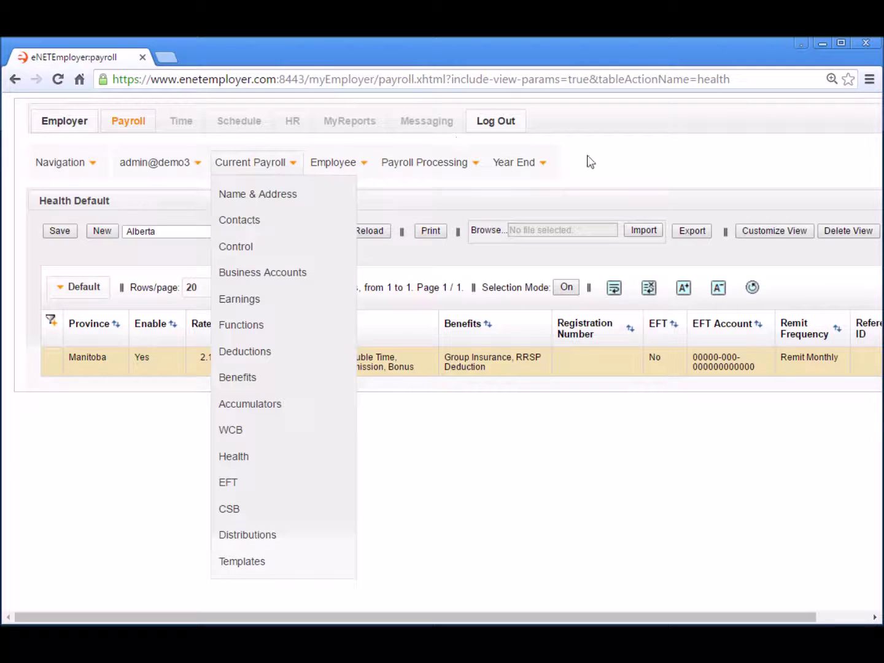
click(578, 130)
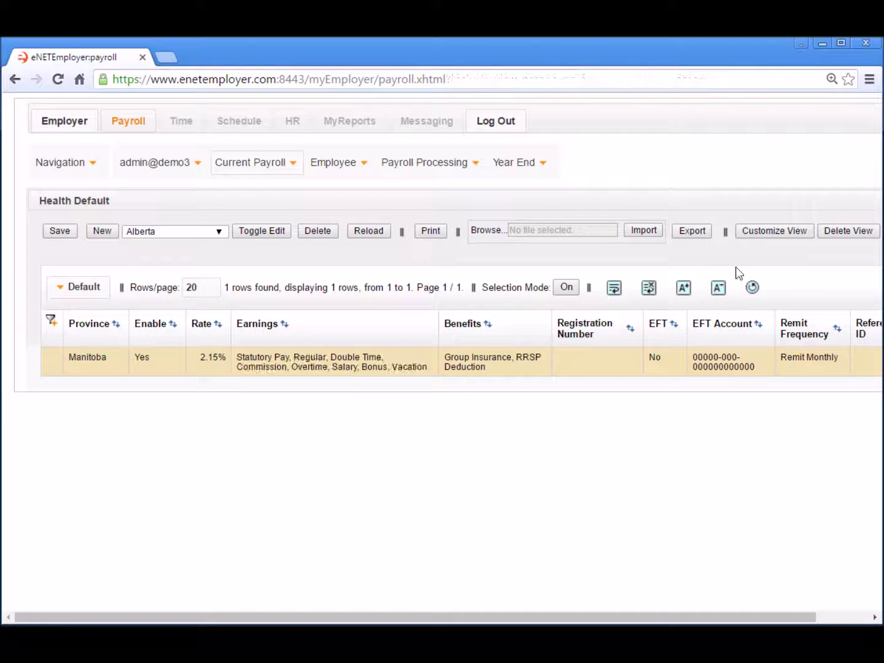
Log out and sign back in with the saved 2015 demo administrator account
click(507, 125)
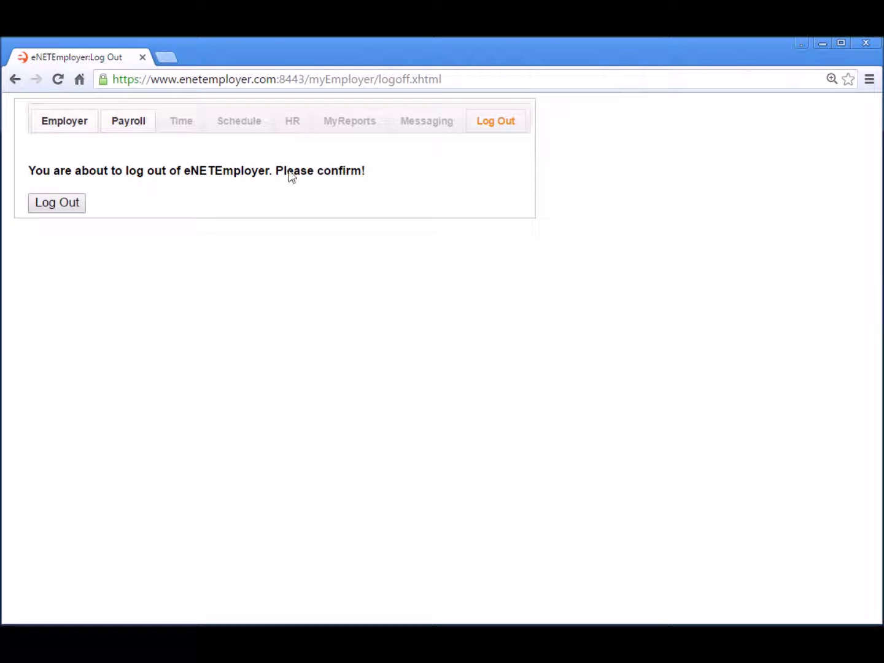
click(74, 207)
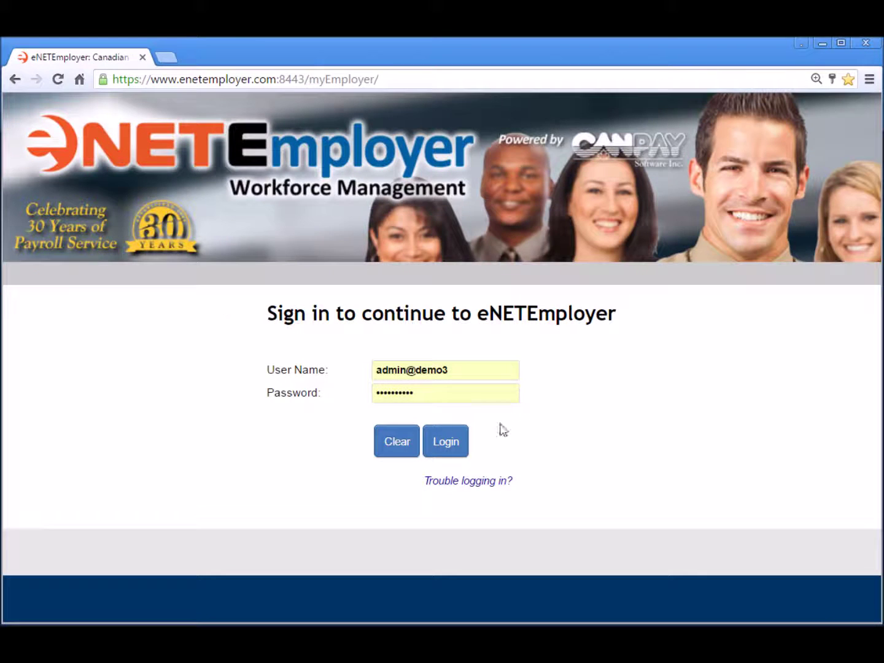
click(464, 362)
key(BackSpace)
key(Down)
key(Down)
key(Return)
key(Return)
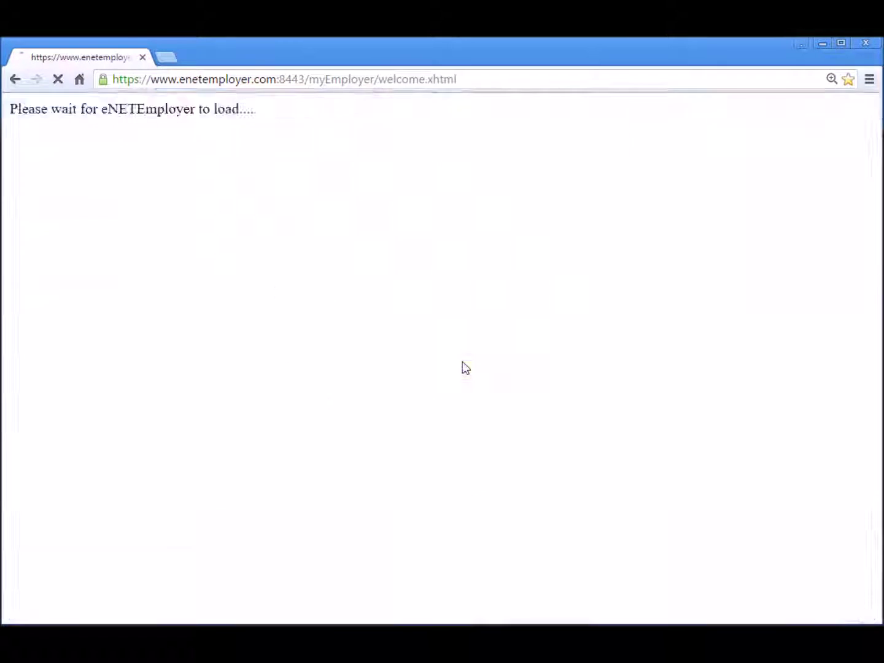
Open the payroll processing Reports screen in the Payroll service
click(136, 368)
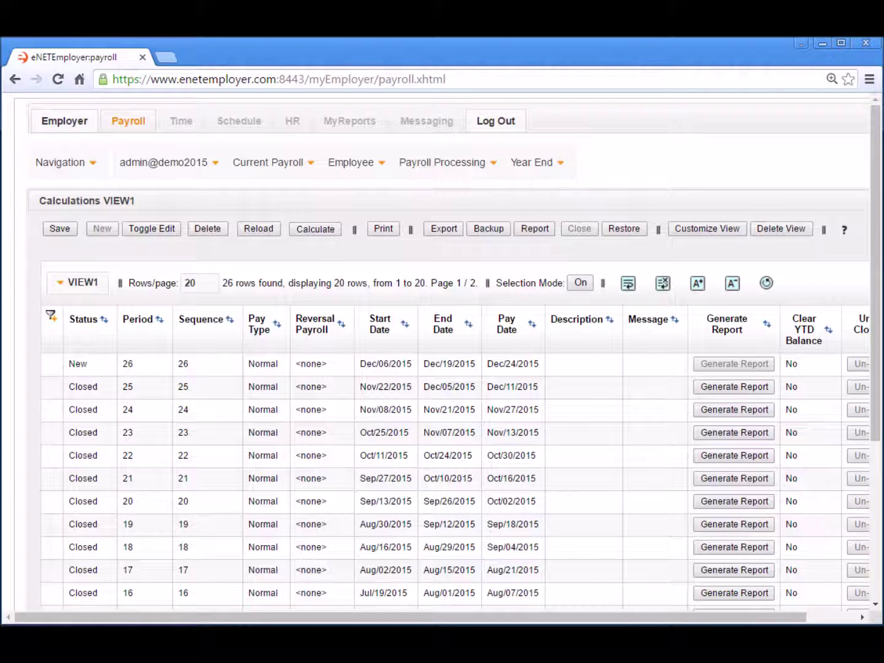
click(453, 173)
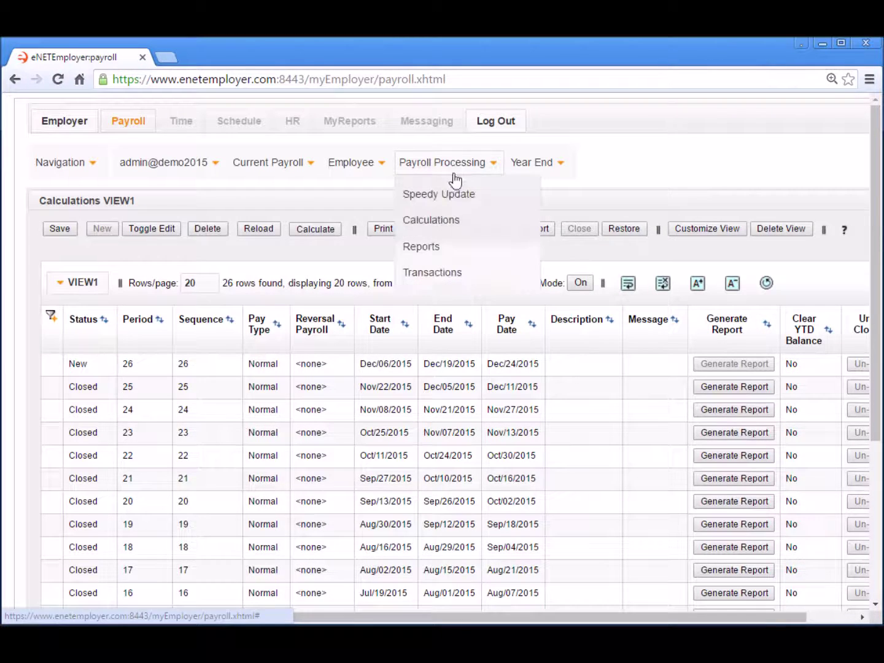
click(430, 248)
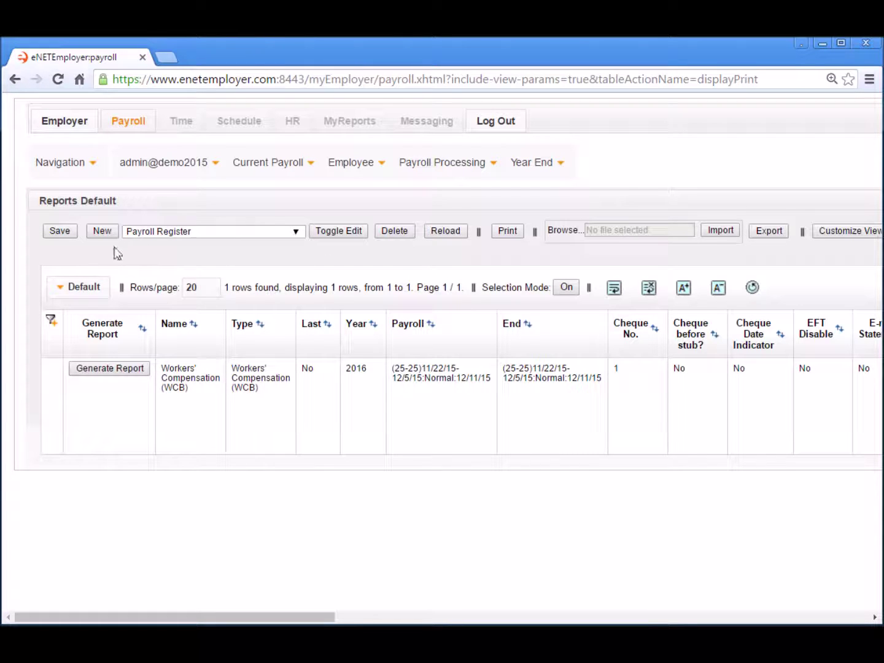
Add a new Payroll Register report, generate it, and open the downloaded PDF
click(100, 236)
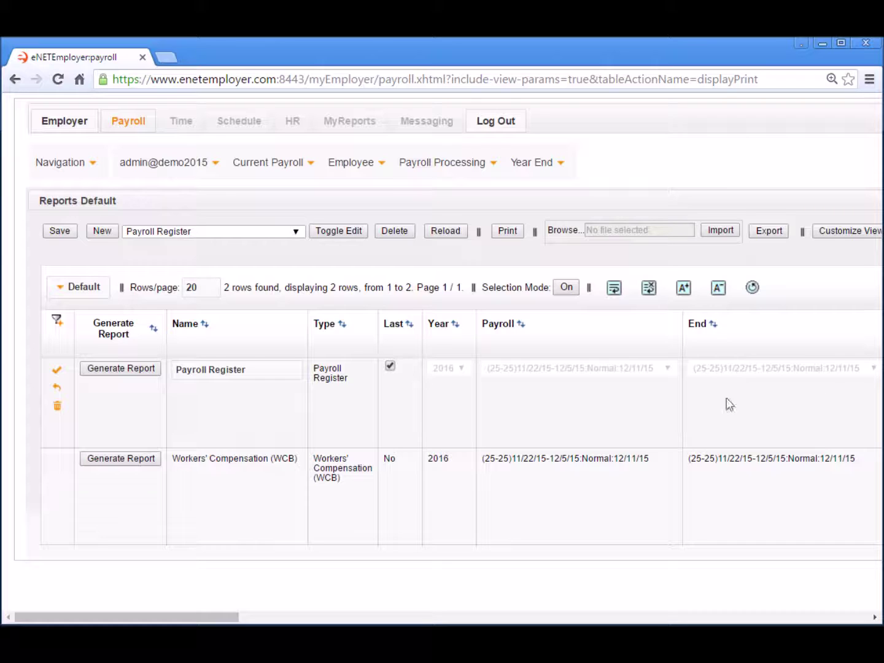
click(125, 370)
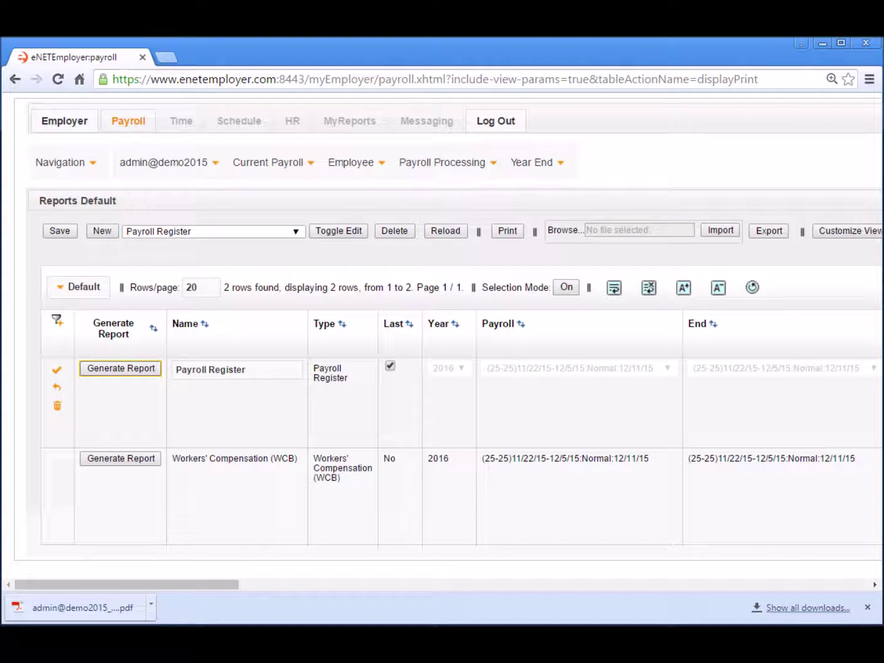
click(82, 607)
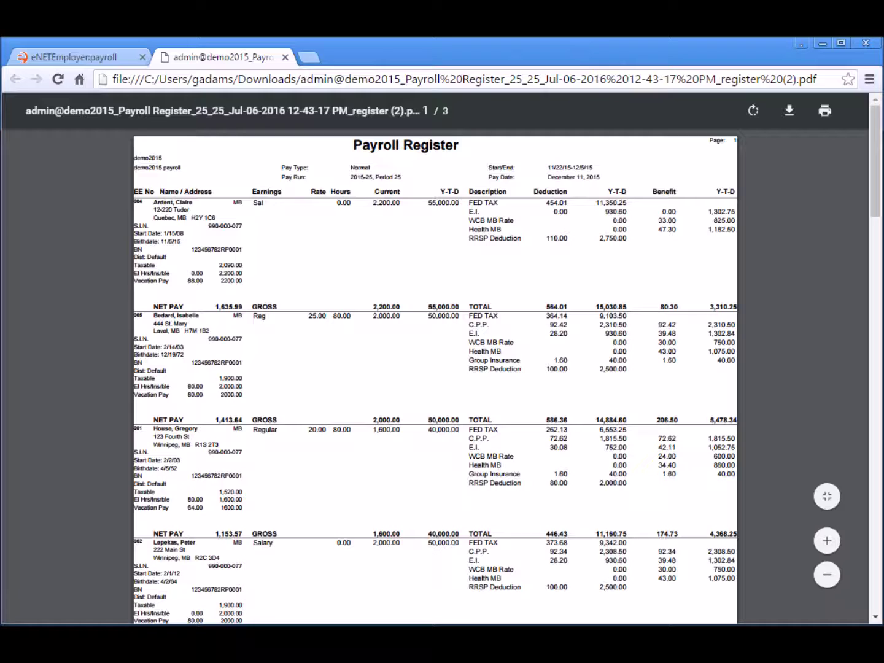
Review the Payroll Register down to the final totals, highlight the Health MB benefit total, and close the PDF
scroll(756, 362, down, 2)
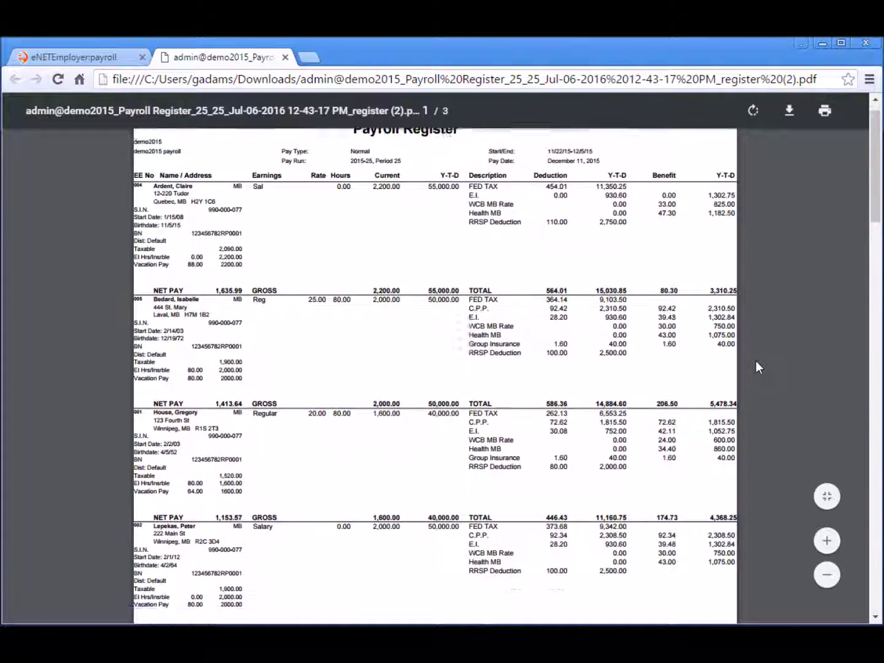
scroll(756, 362, down, 9)
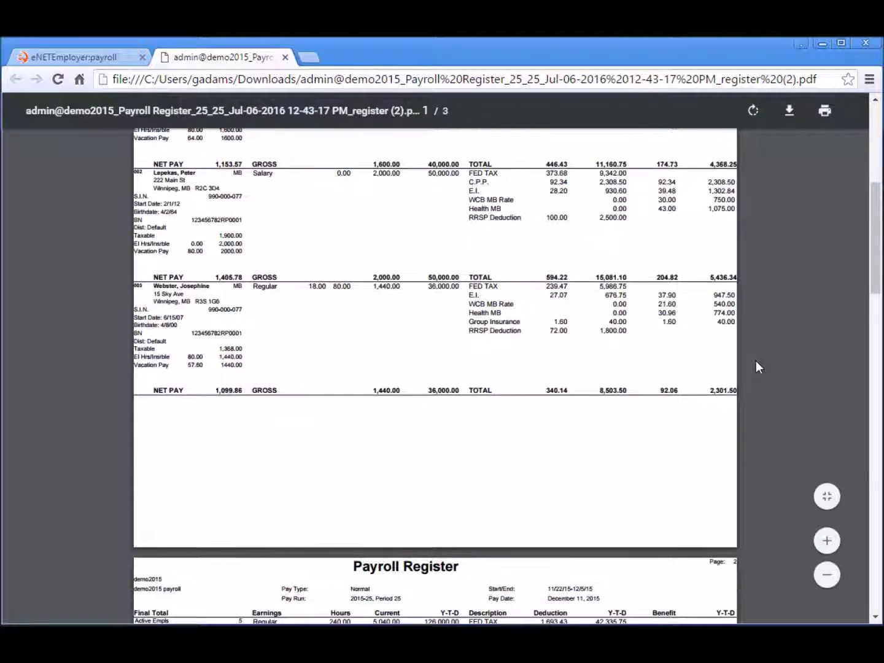
scroll(756, 361, down, 5)
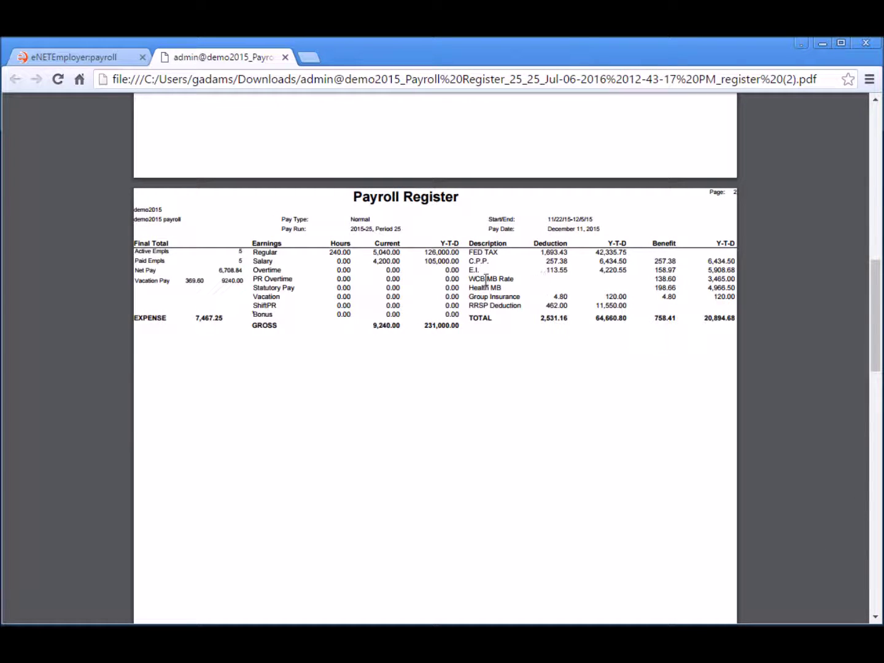
drag(678, 288, 655, 286)
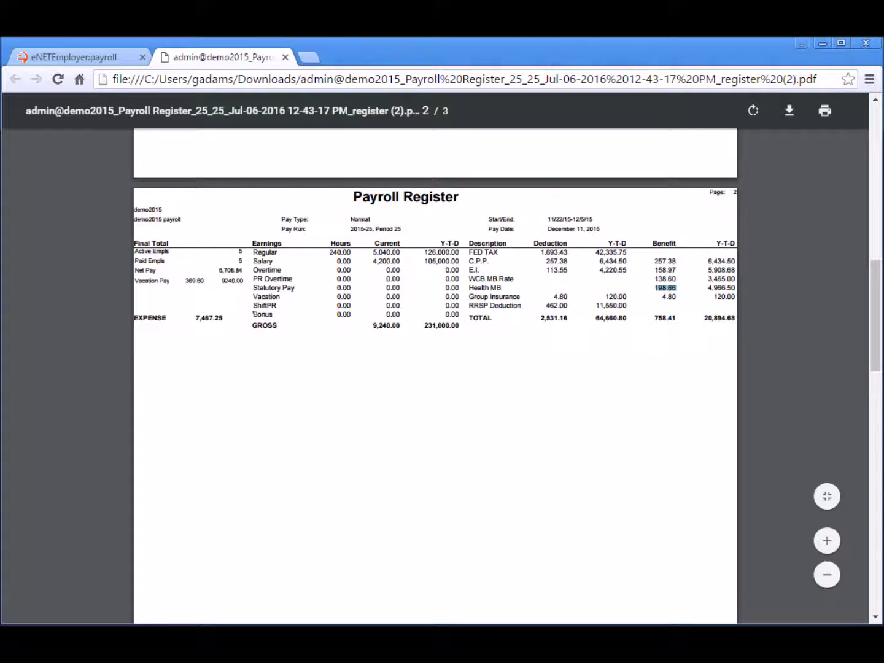
click(285, 58)
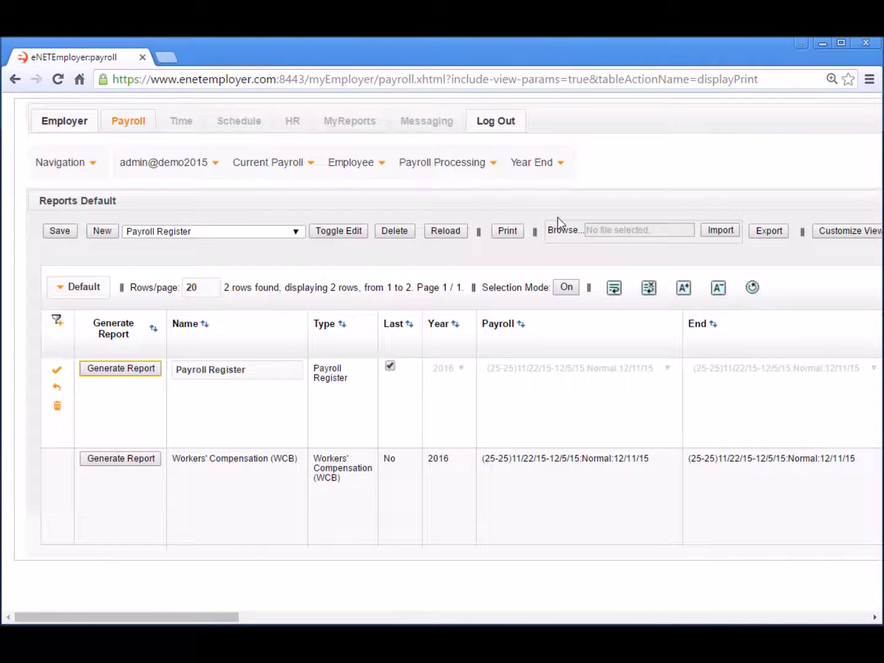